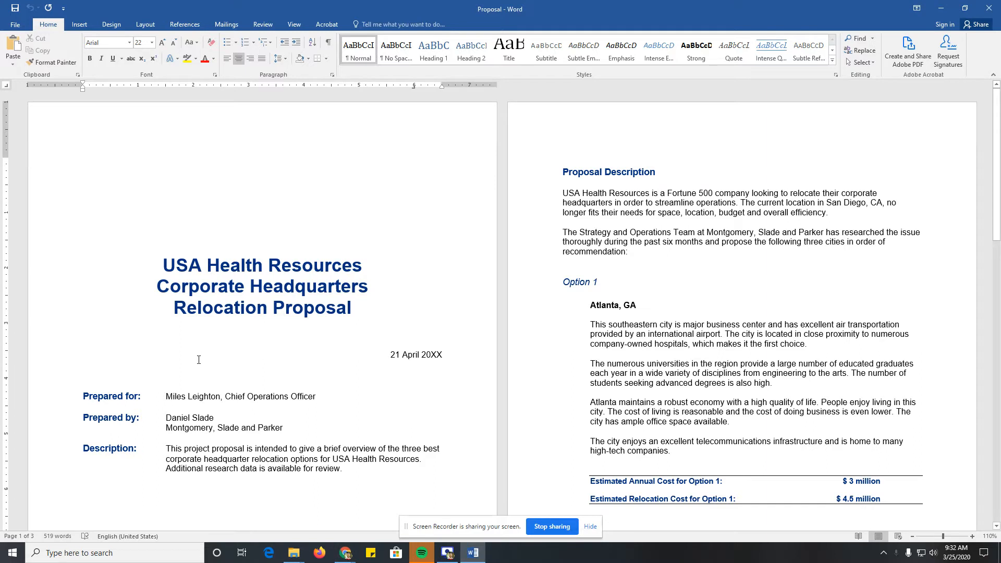
Display the hidden paragraph marks and formatting symbols throughout the proposal.
click(247, 220)
click(266, 195)
click(263, 237)
click(329, 44)
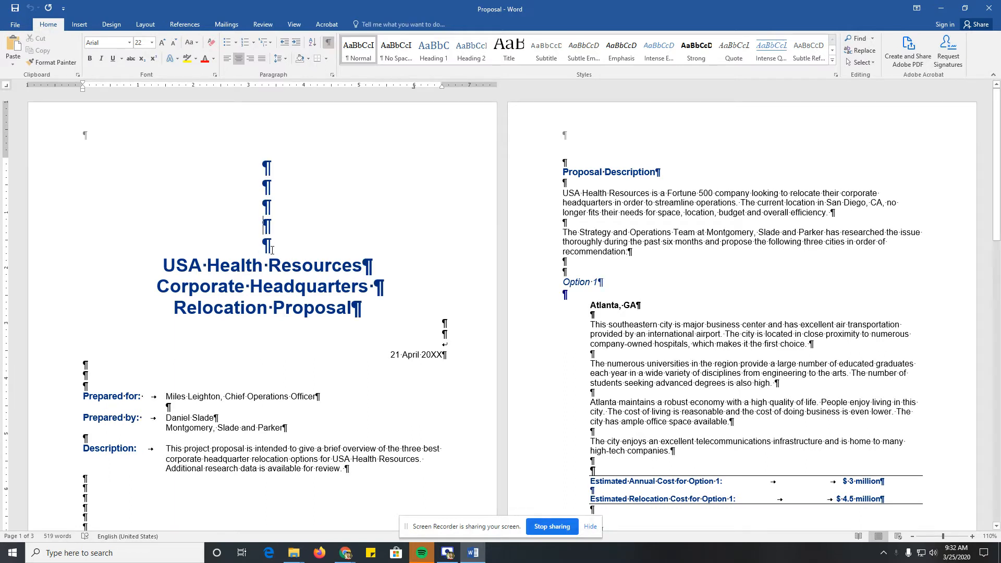
Delete all the empty paragraphs above the cover page title so it starts at the top margin.
key(Up)
key(Up)
key(Up)
click(274, 256)
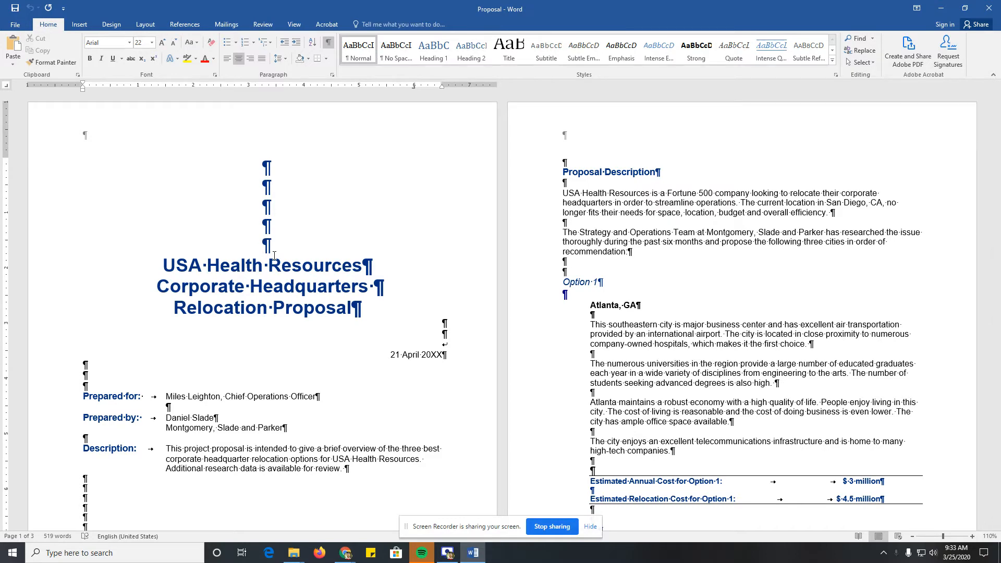
key(BackSpace)
key(BackSpace)
key(BackSpace)
key(BackSpace)
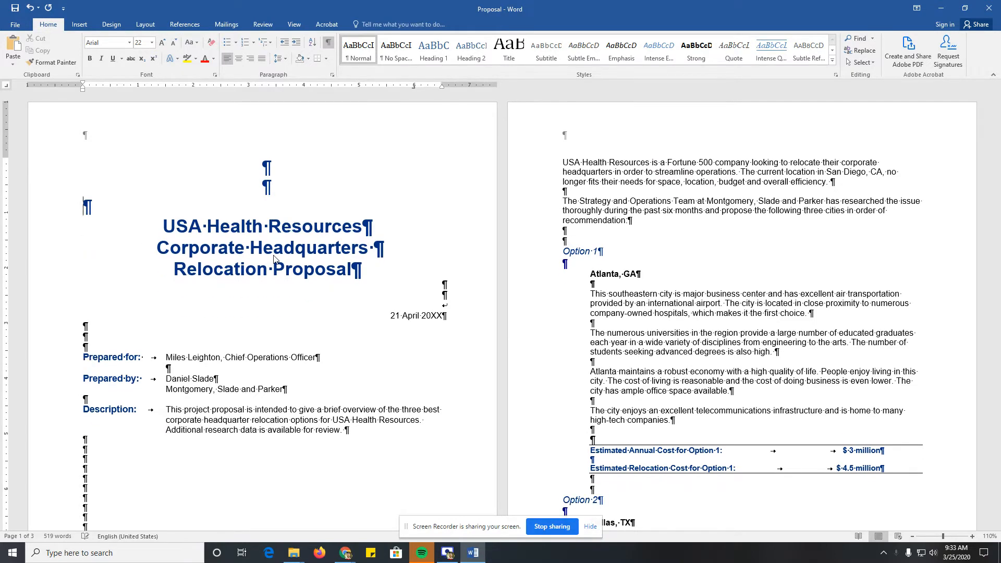
key(BackSpace)
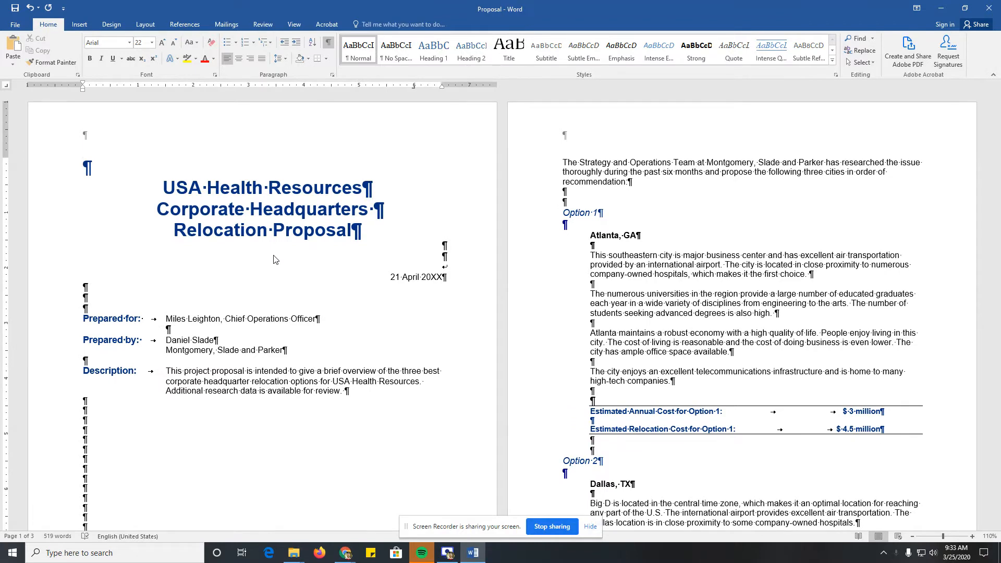
key(BackSpace)
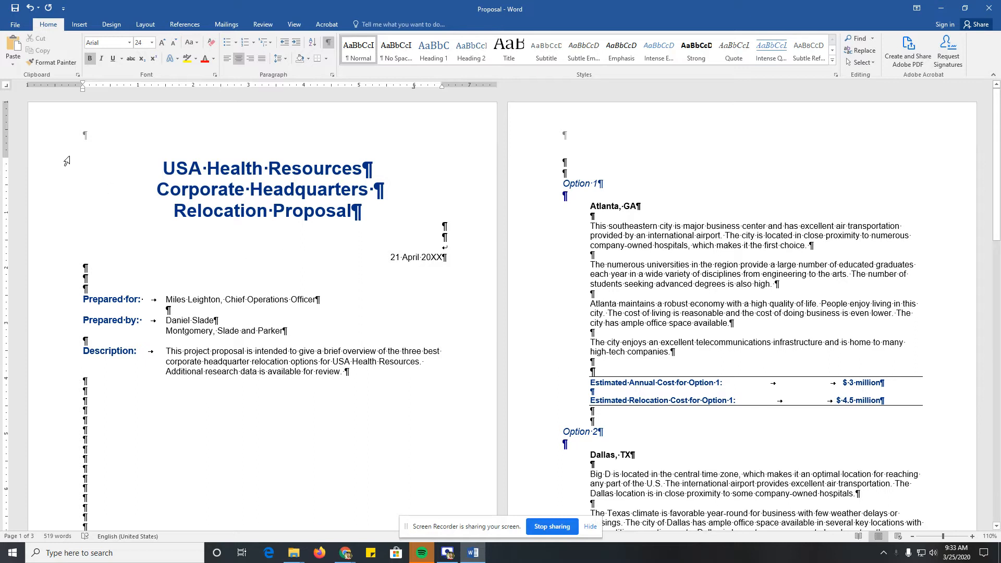
Apply the Narrow margin preset, with 0.5" on every side, to the document.
click(145, 26)
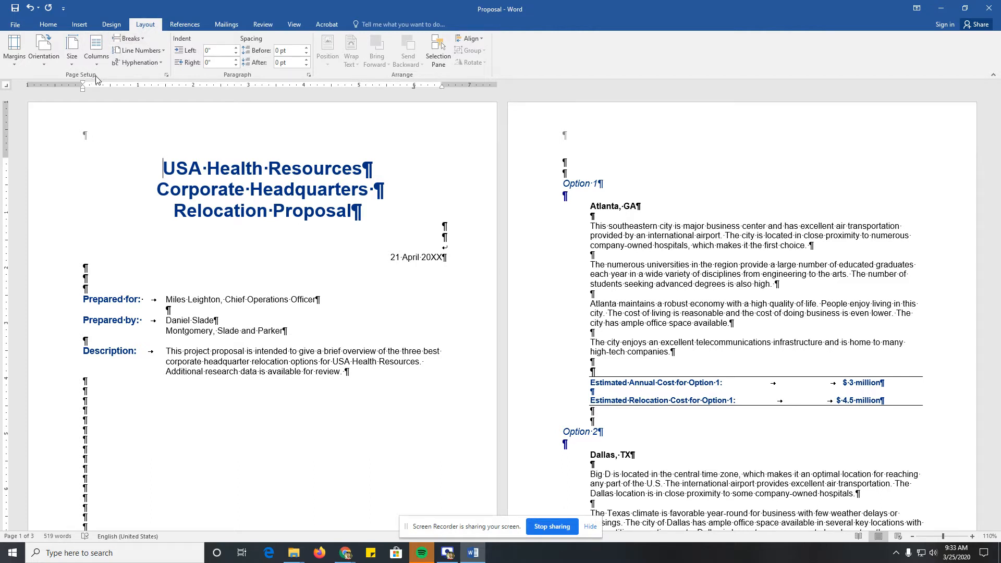
click(20, 63)
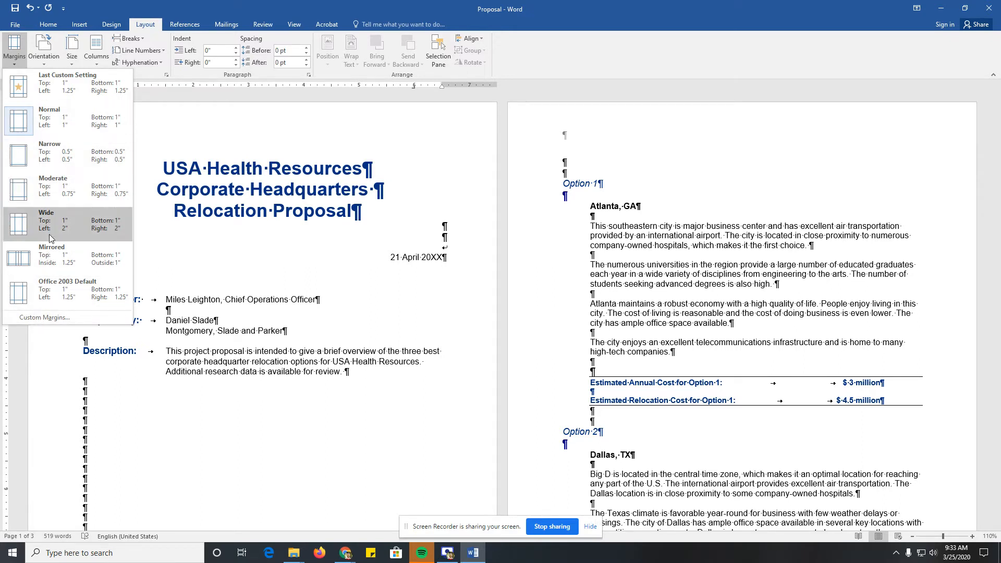
click(57, 157)
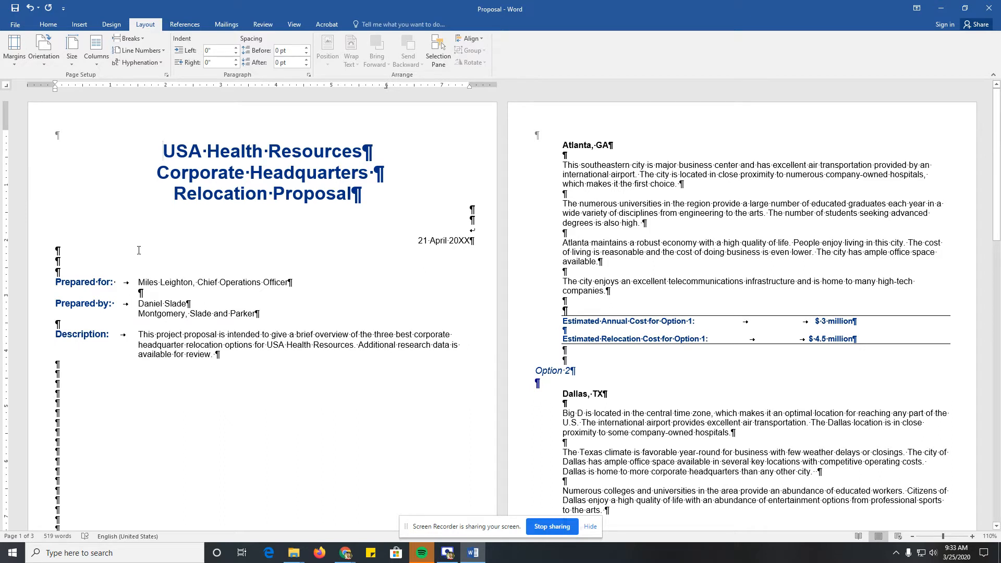
Open the custom margin settings and set the bottom and right margins to 1".
click(13, 58)
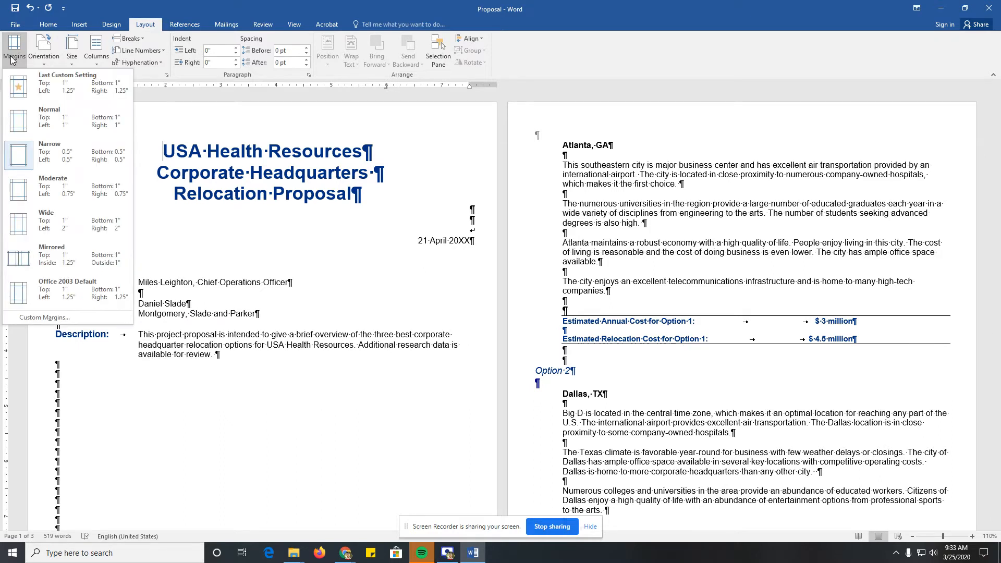
click(48, 318)
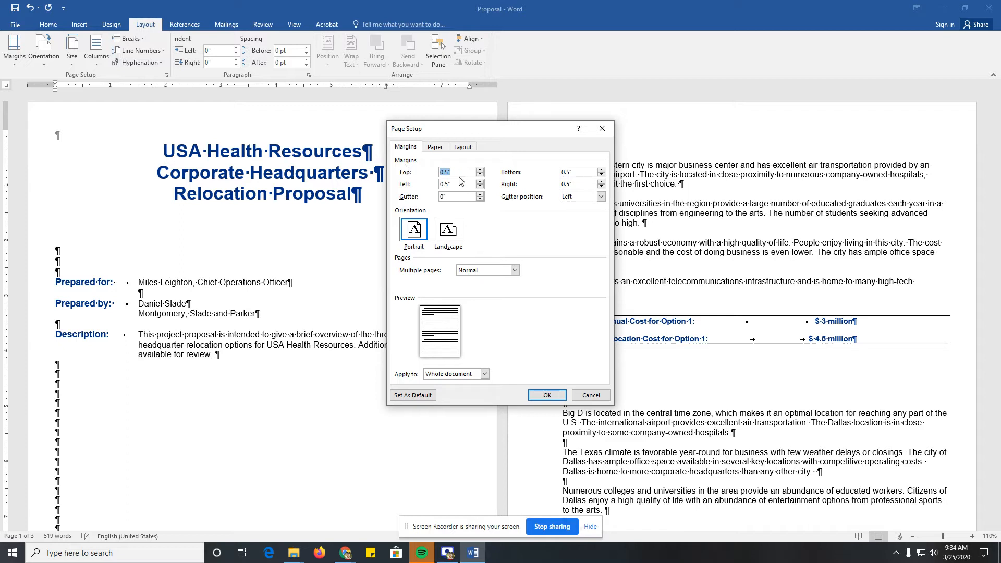
click(601, 170)
click(602, 170)
click(602, 170)
click(602, 170)
click(602, 170)
click(602, 181)
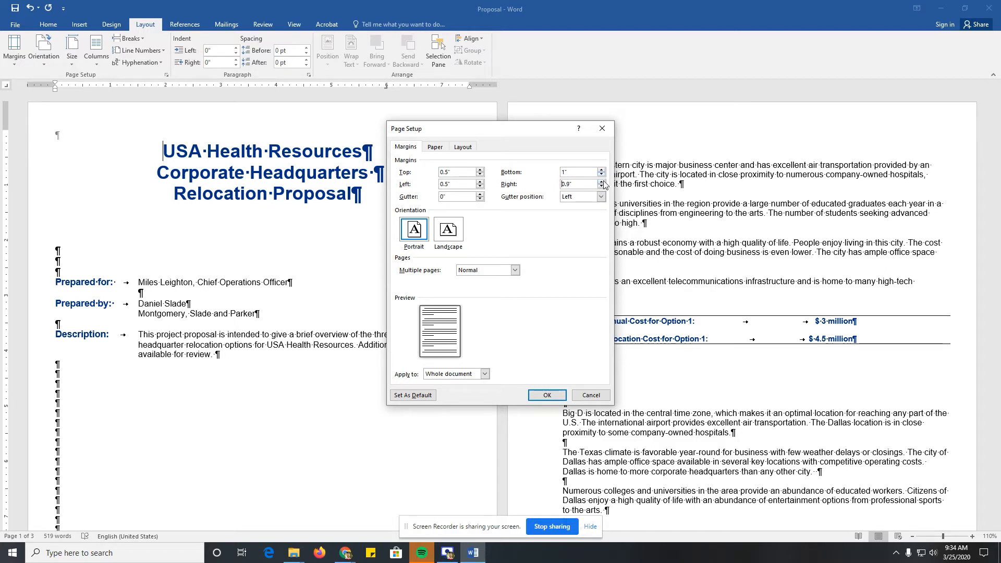
click(602, 181)
Set the left margin to 1" and the top margin to 2", and apply the custom margins to the whole document.
click(480, 182)
click(480, 181)
click(480, 181)
click(480, 181)
click(480, 181)
click(480, 169)
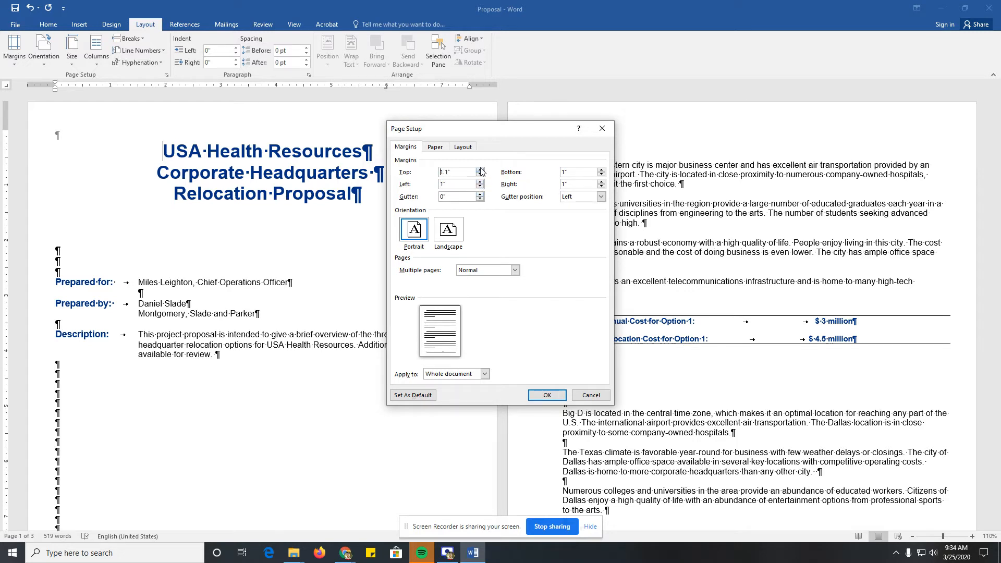
click(480, 169)
click(480, 169)
click(480, 169)
click(480, 169)
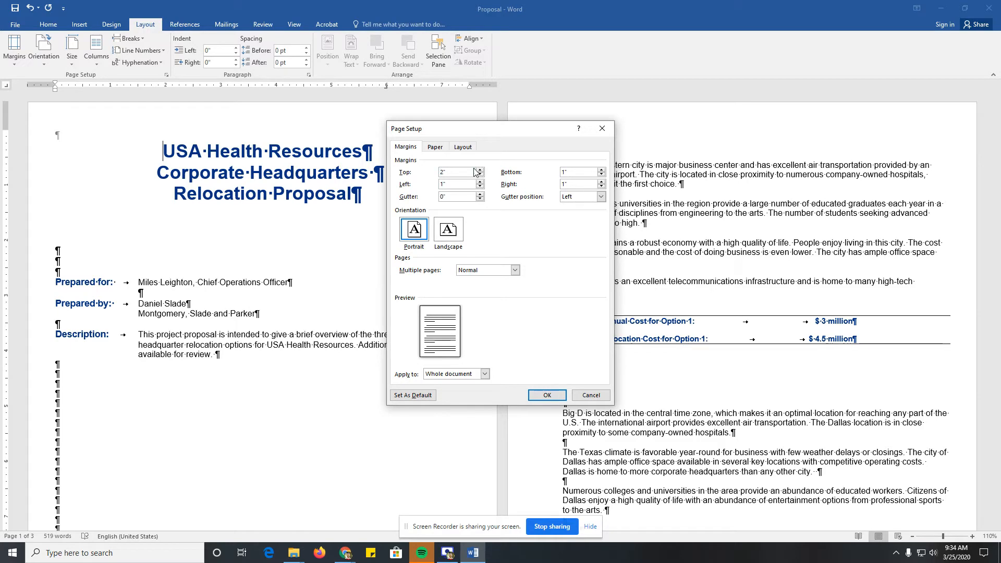
click(535, 393)
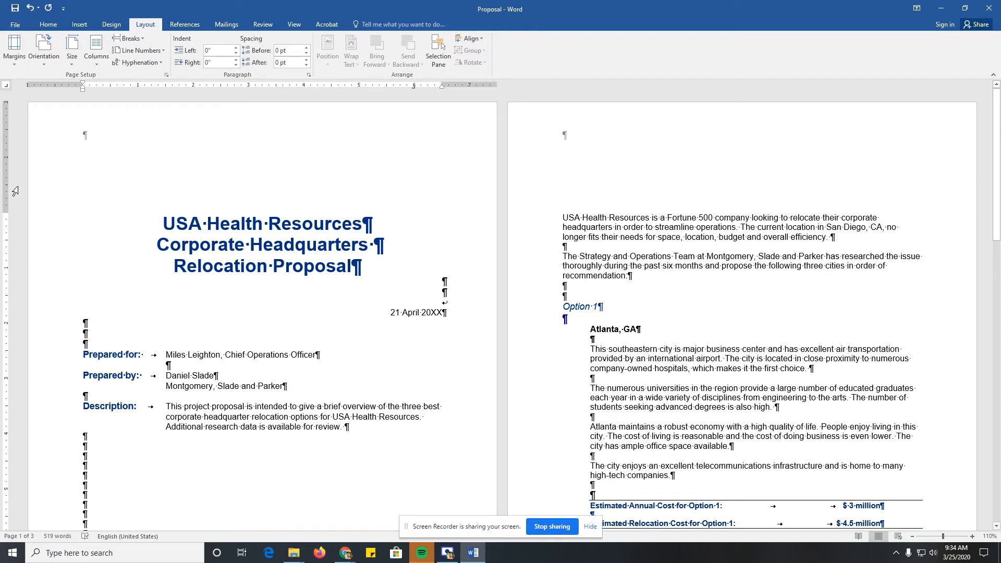
Change the page orientation to landscape and look over the resulting page layout.
click(43, 63)
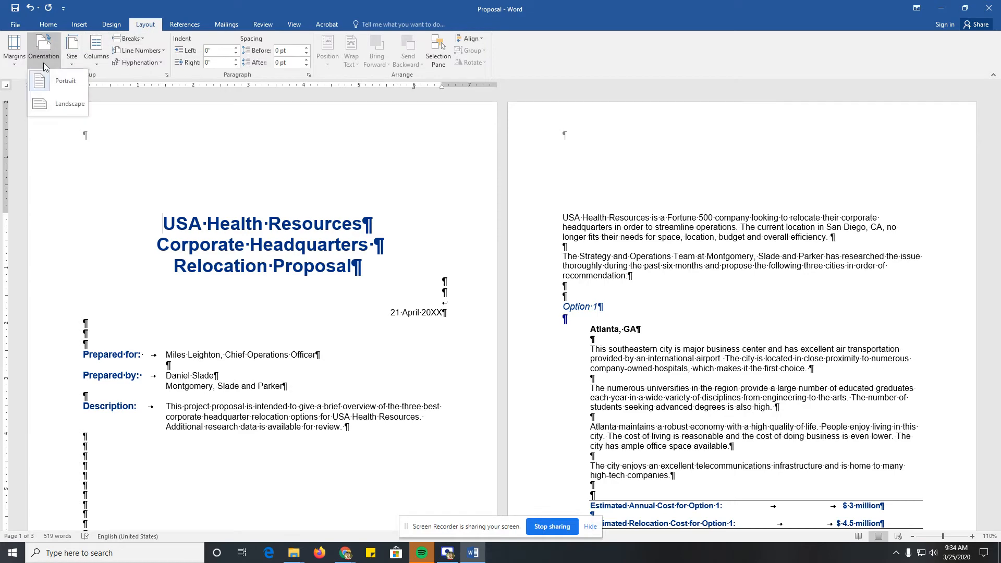
click(58, 104)
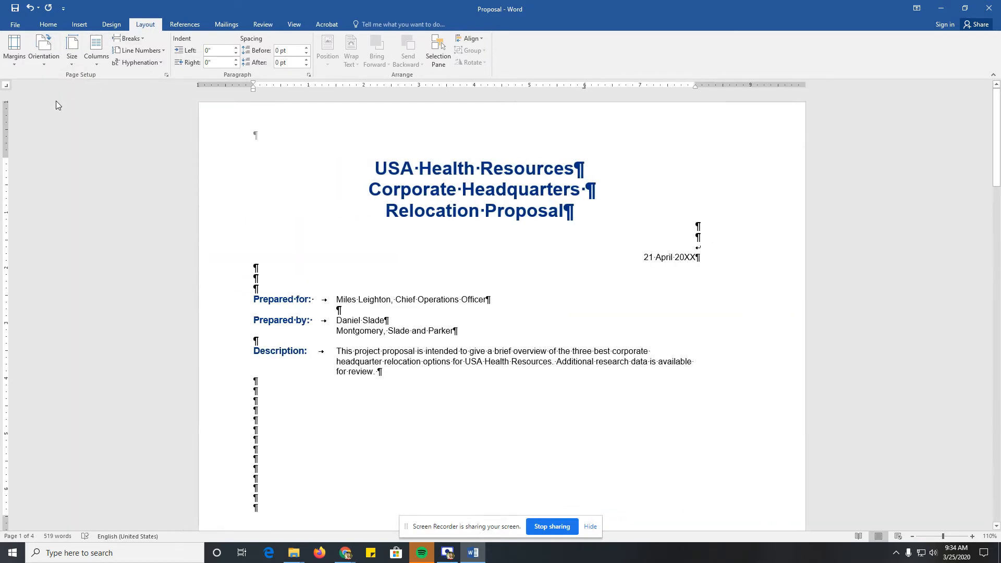
scroll(339, 279, down, 3)
scroll(340, 281, up, 3)
Set the orientation to portrait from the print settings, check the print preview, and return to the document.
click(15, 24)
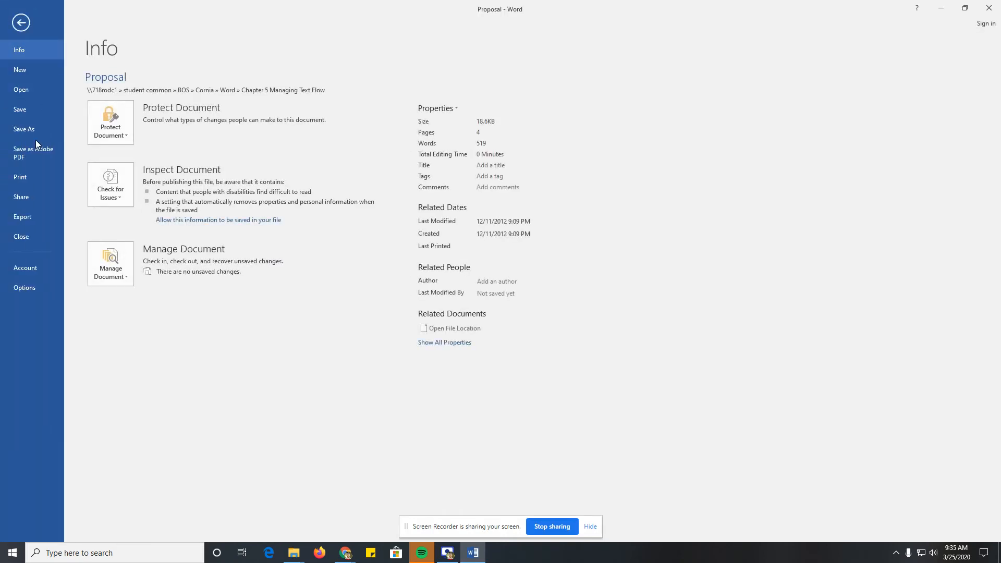
click(34, 177)
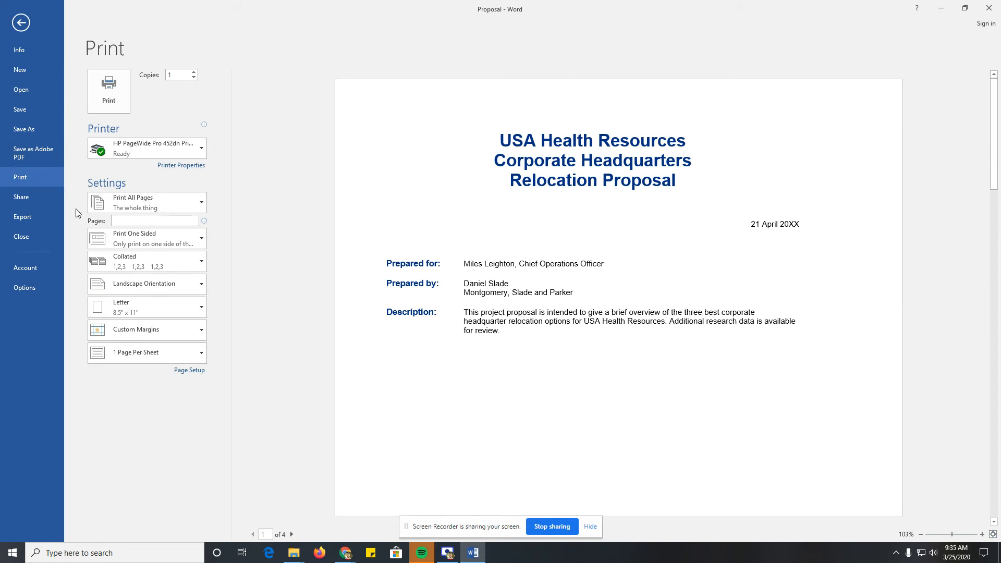
click(135, 287)
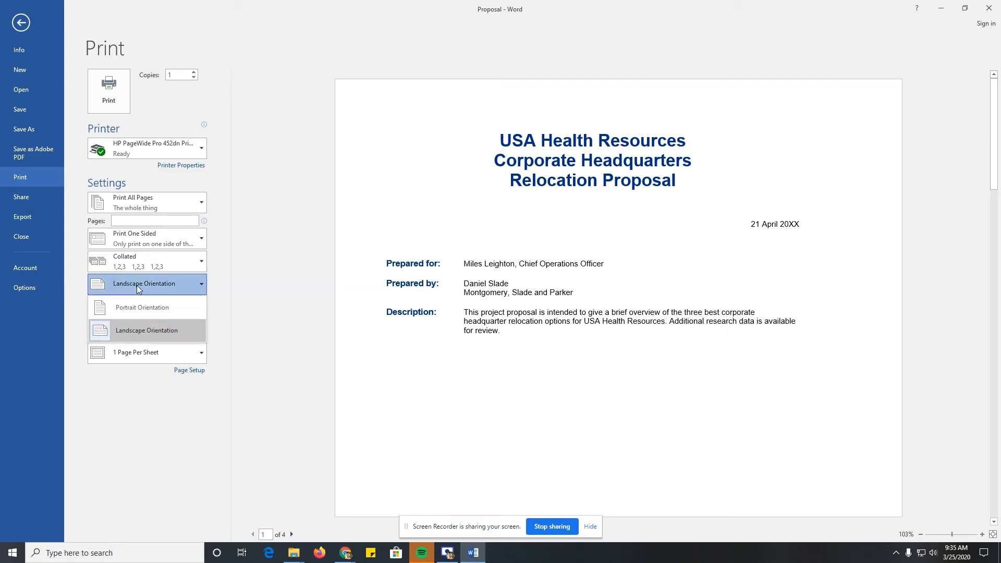
click(142, 308)
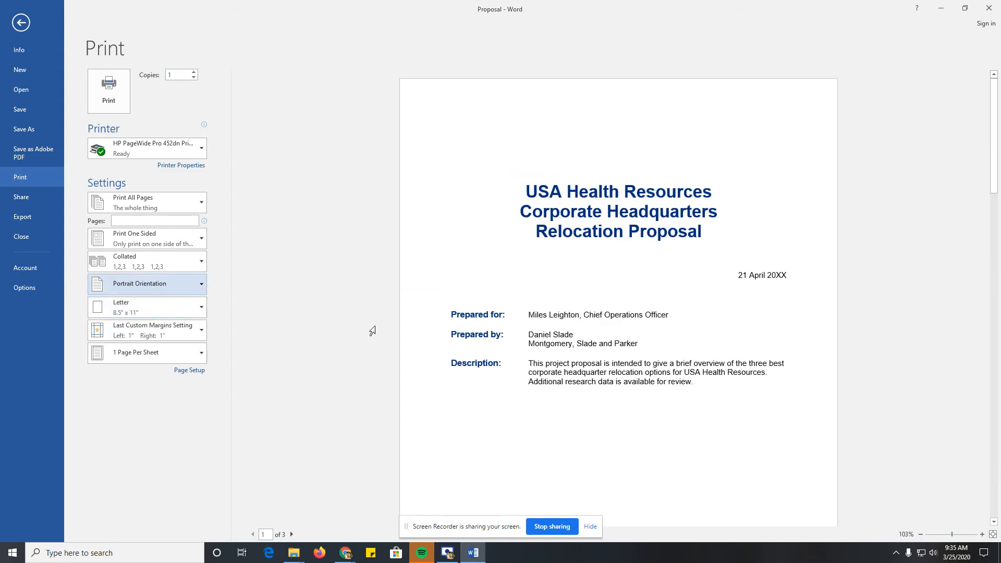
scroll(579, 360, down, 3)
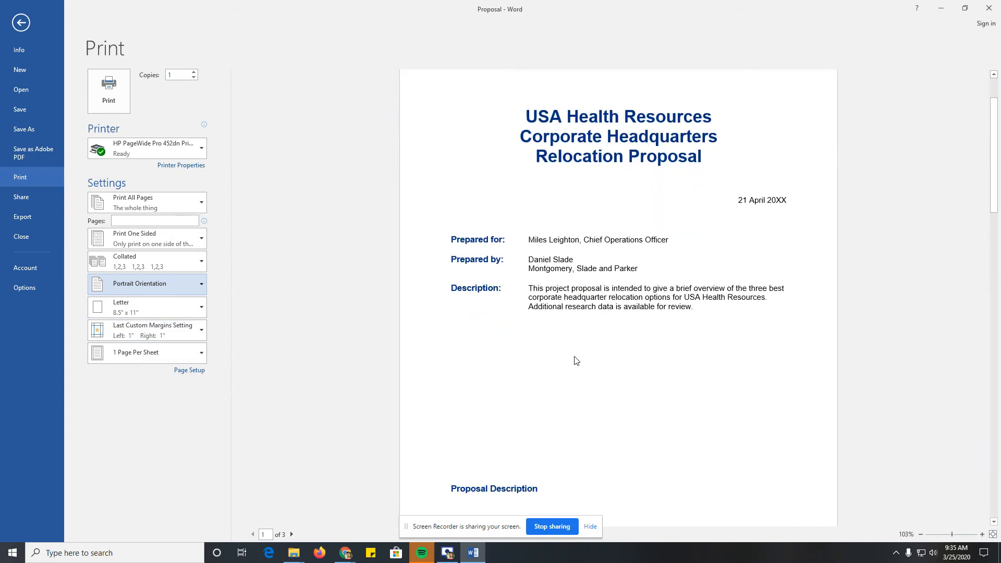
scroll(576, 361, up, 3)
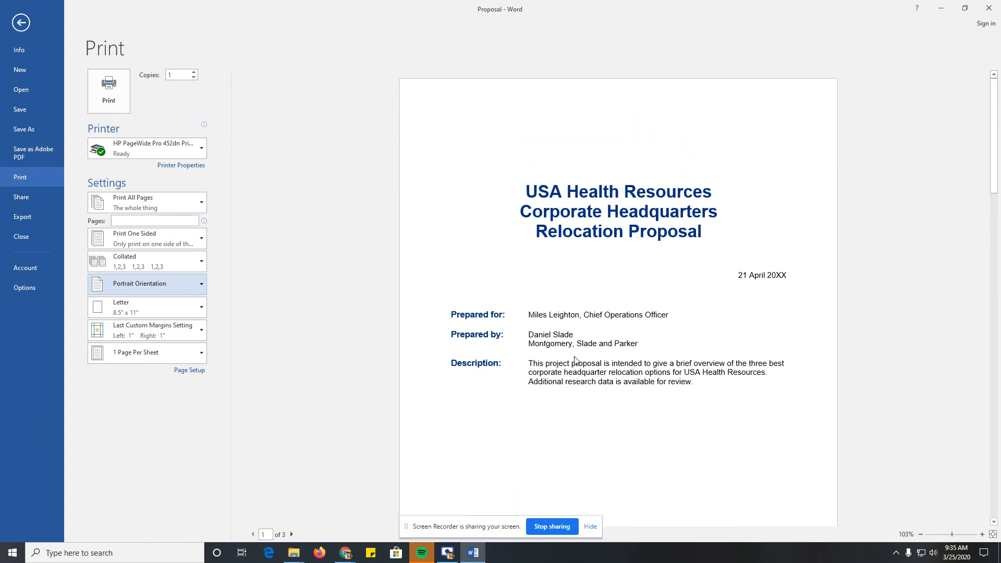
click(24, 24)
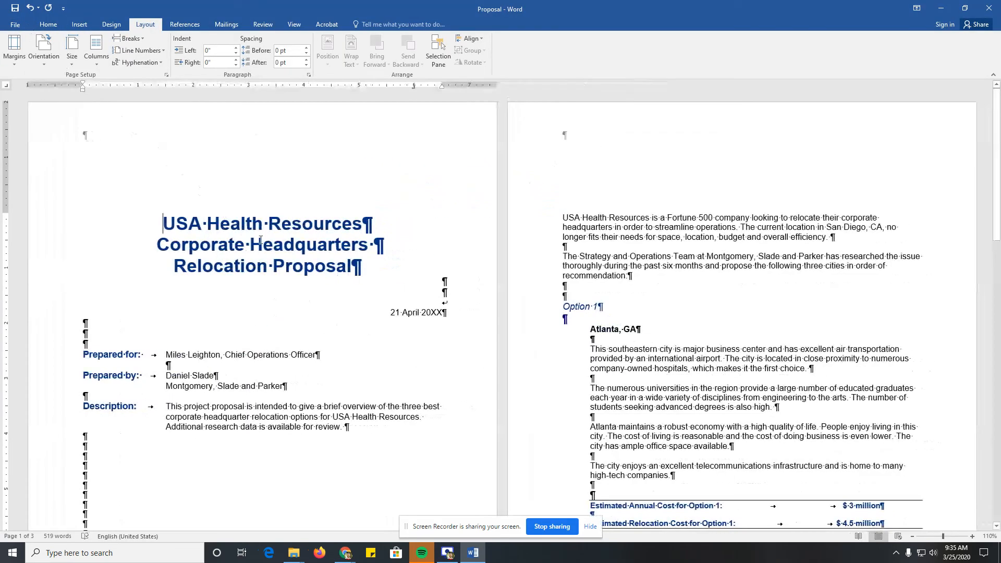
Switch the page layout to landscape orientation and restore it to portrait.
click(44, 59)
click(63, 105)
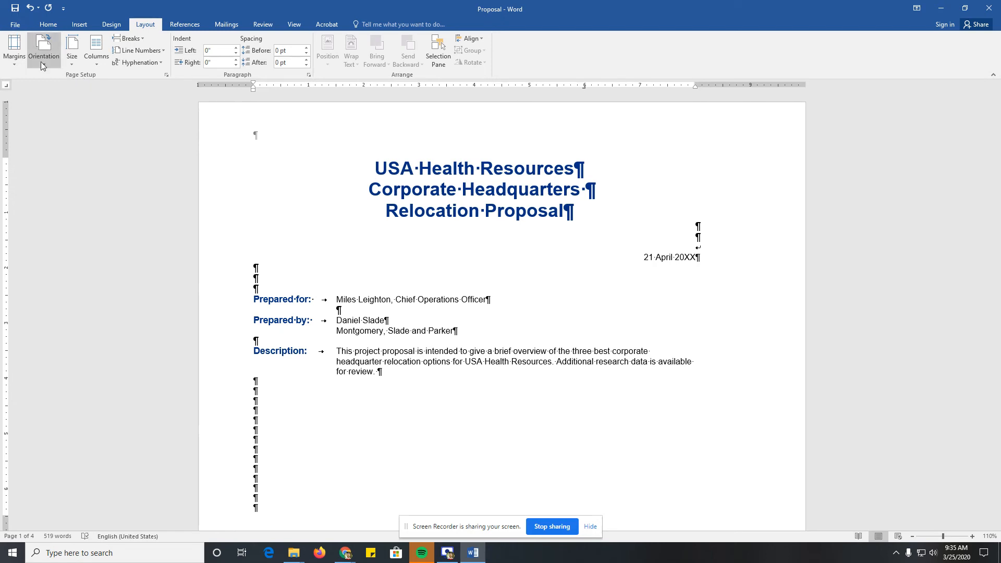
click(44, 63)
click(59, 82)
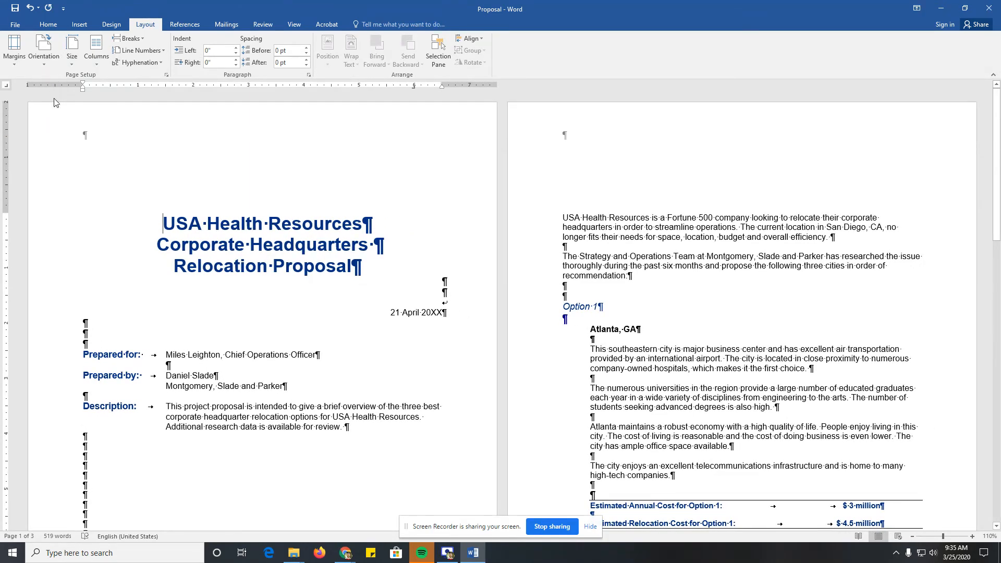
Look through the list of available paper sizes for the document.
click(74, 59)
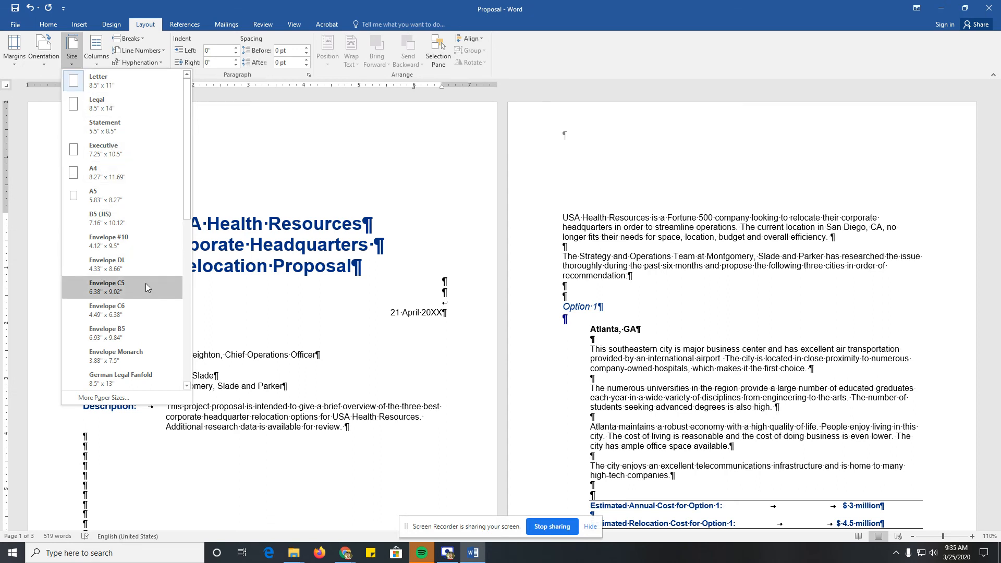
scroll(146, 287, down, 2)
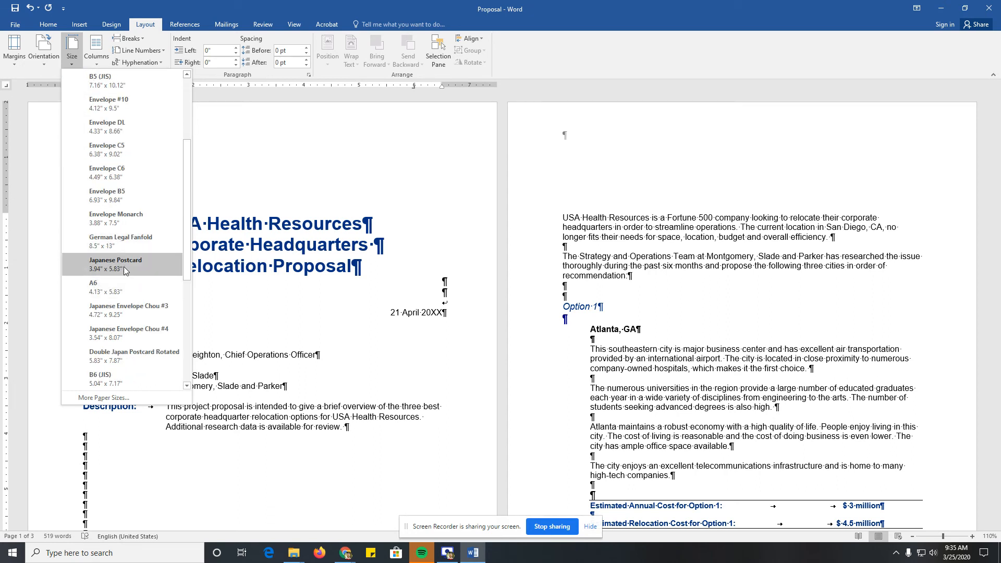
scroll(138, 302, down, 3)
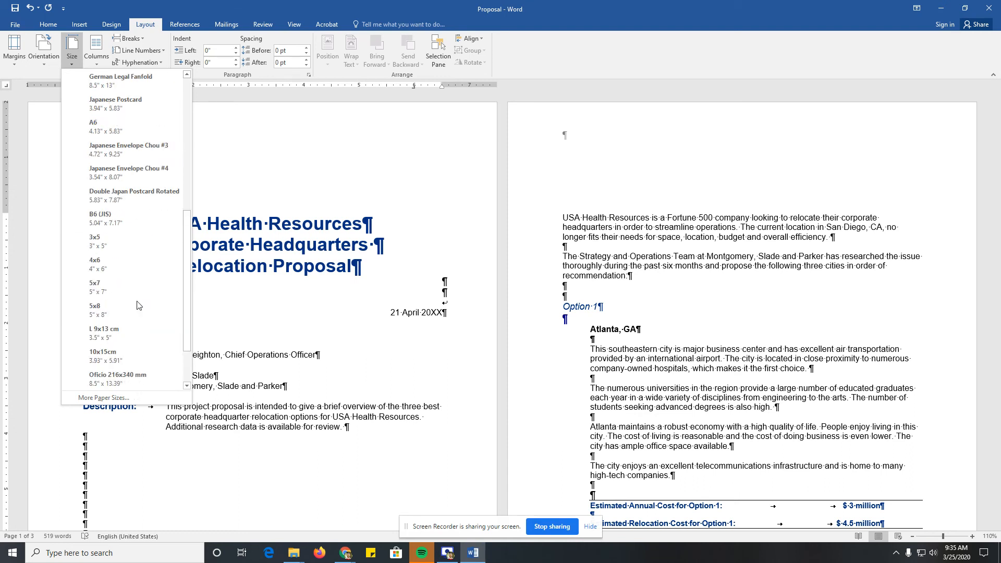
scroll(137, 305, up, 5)
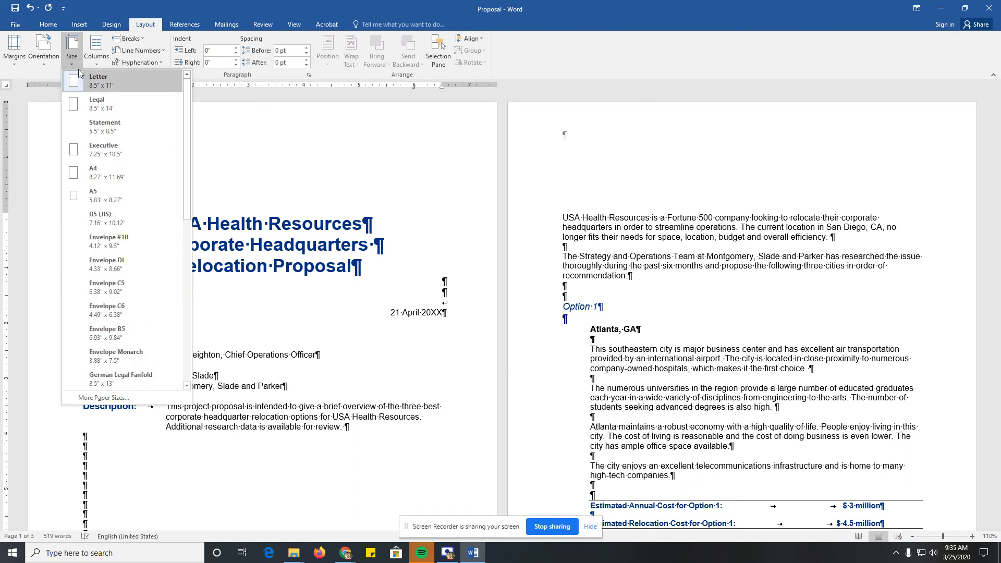